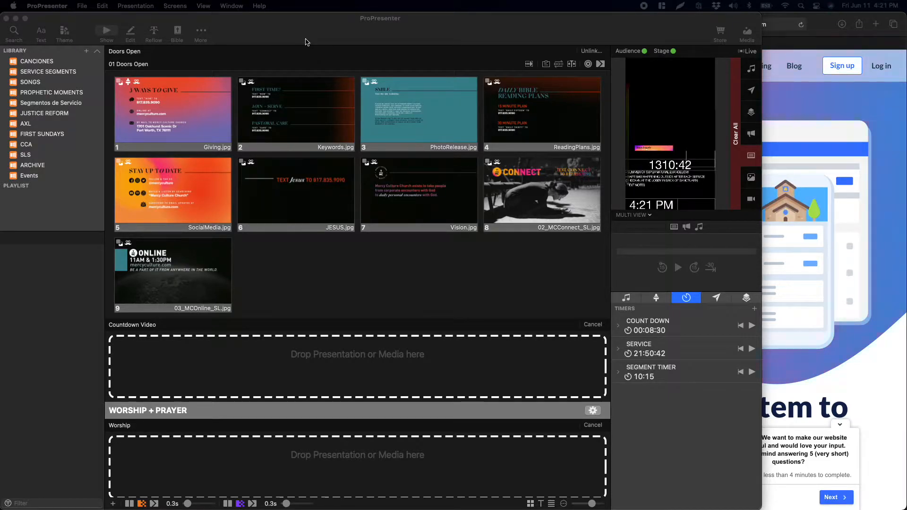
Enlarge the ProPresenter window to fill the screen and start adding a Planning Center service as a playlist
left_click(305, 42)
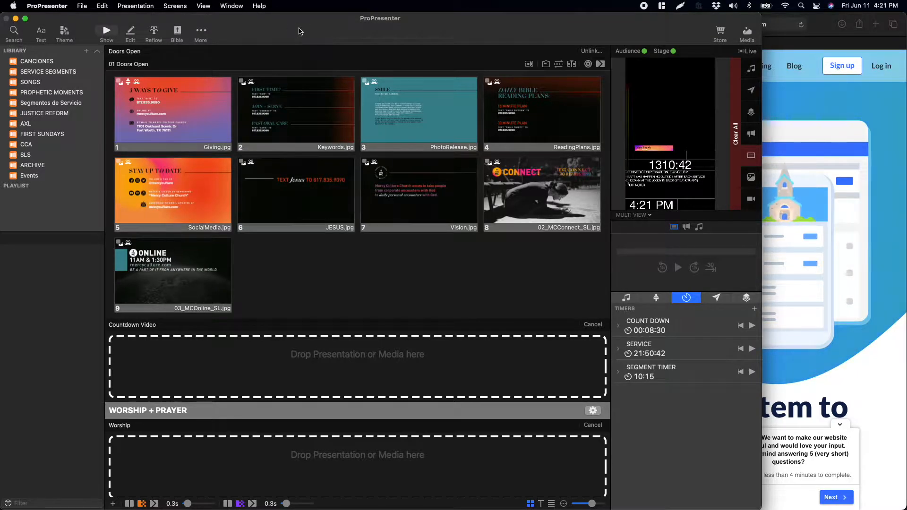
double_click(299, 31)
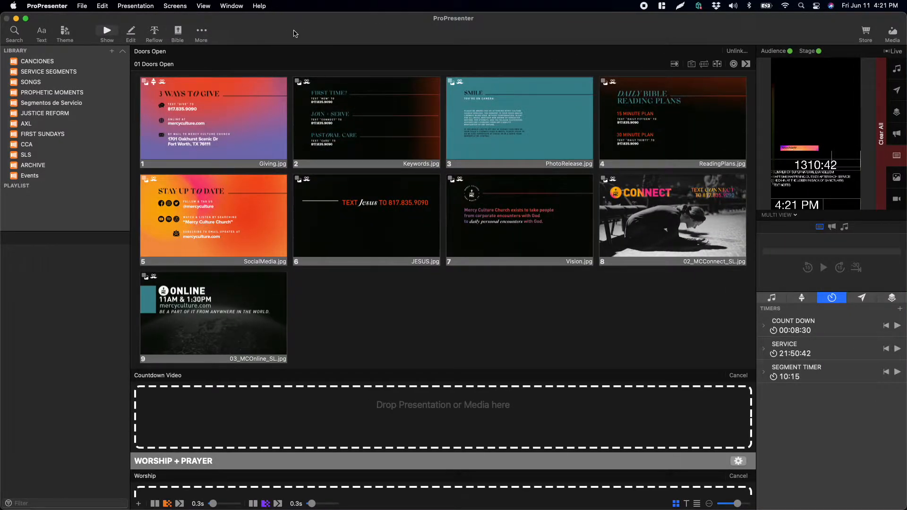
left_click(112, 52)
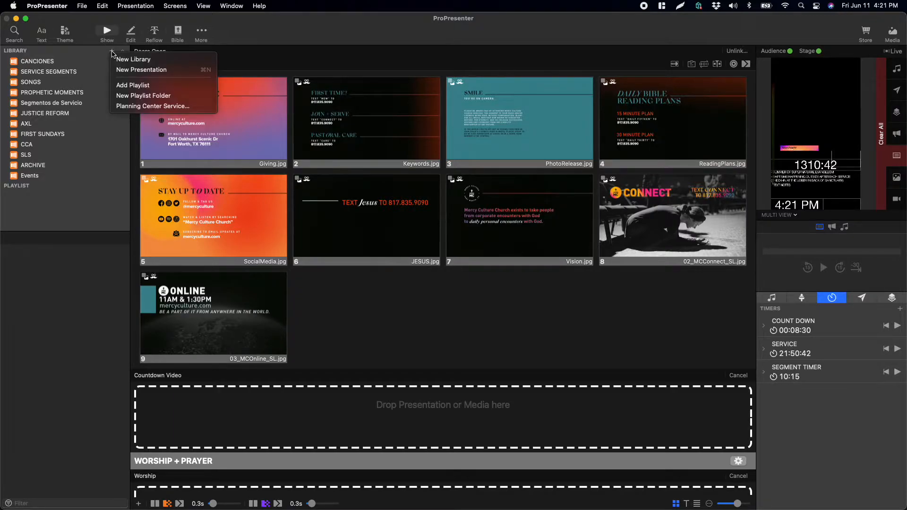
left_click(159, 108)
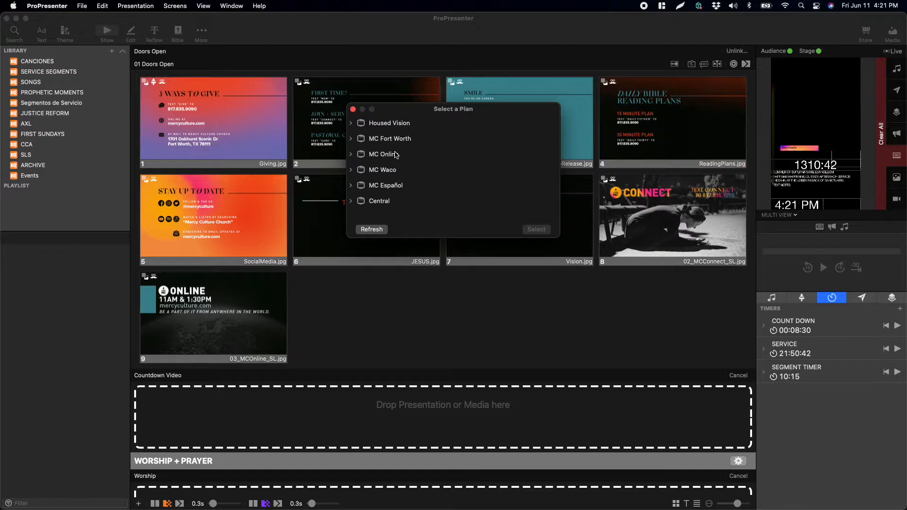
Import the June 13, 2021 plan from Worship & Production MCFW, inside MC Fort Worth's Sunday MCFW folder
left_click(351, 138)
scroll(359, 149, "down", 1)
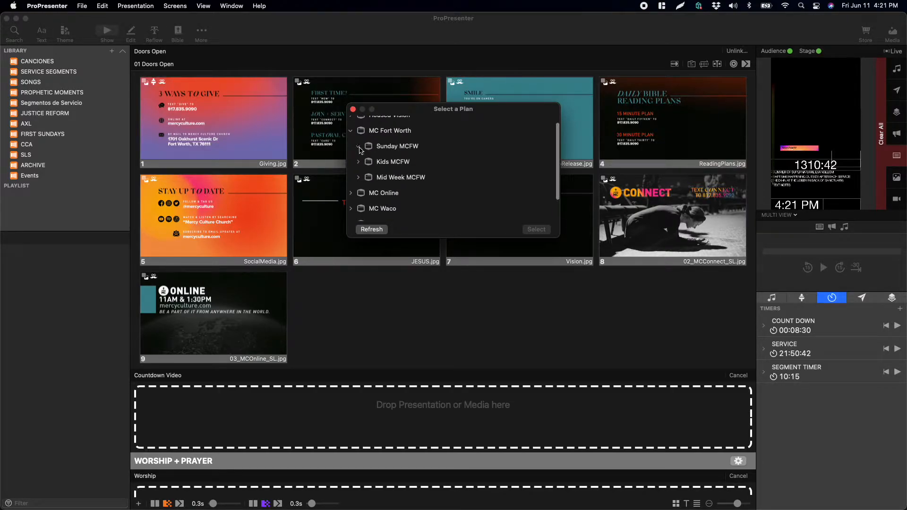
left_click(359, 147)
scroll(447, 174, "down", 5)
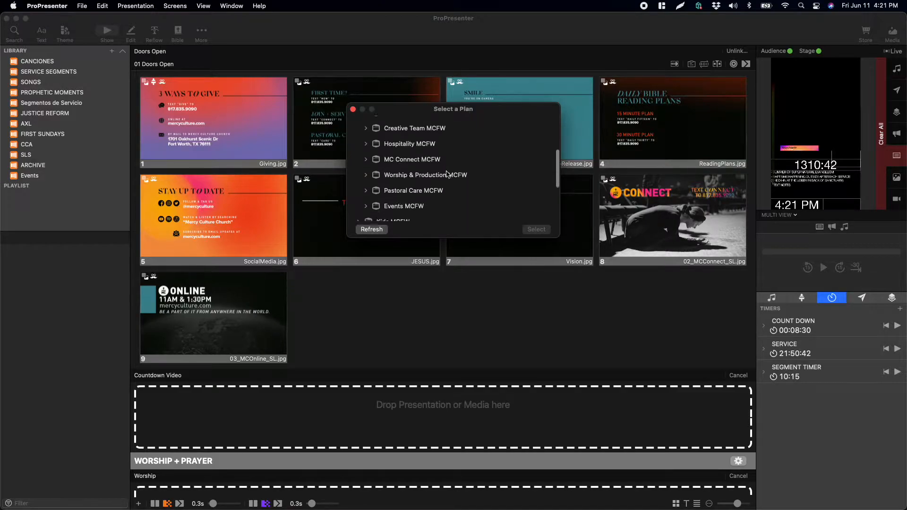
left_click(432, 173)
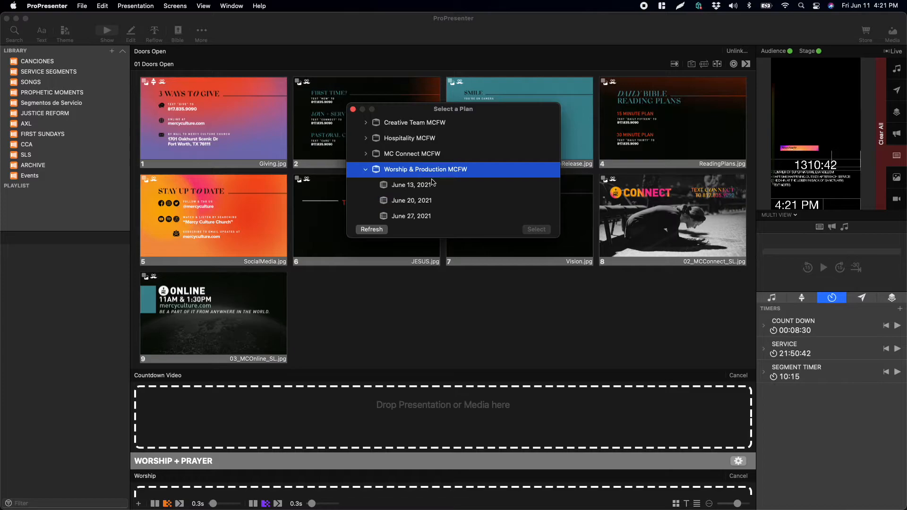
scroll(416, 174, "down", 2)
left_click(426, 156)
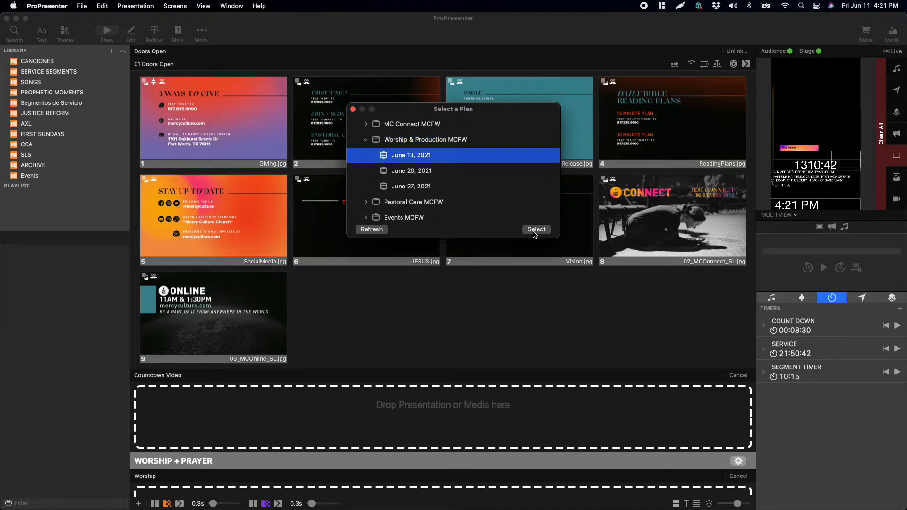
left_click(542, 232)
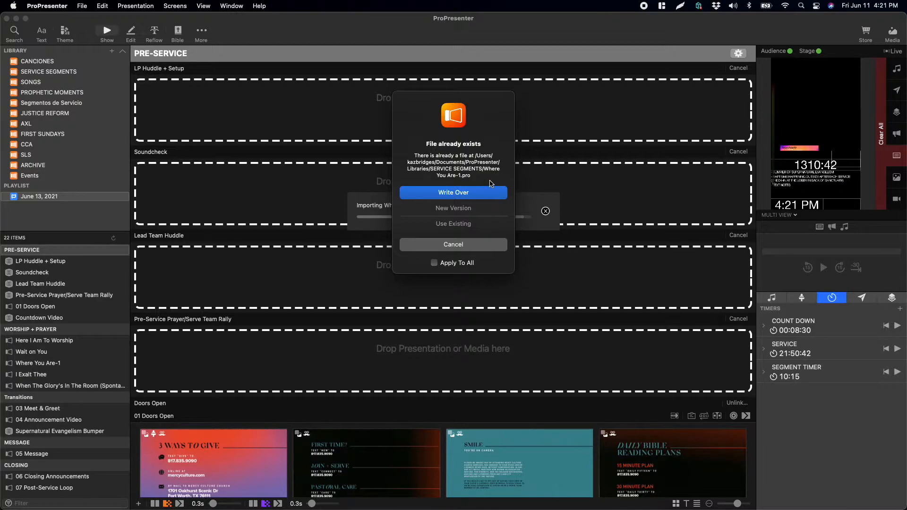
Import the conflicting Where You Are file as a new version and view its slides in the June 13, 2021 playlist
left_click(468, 208)
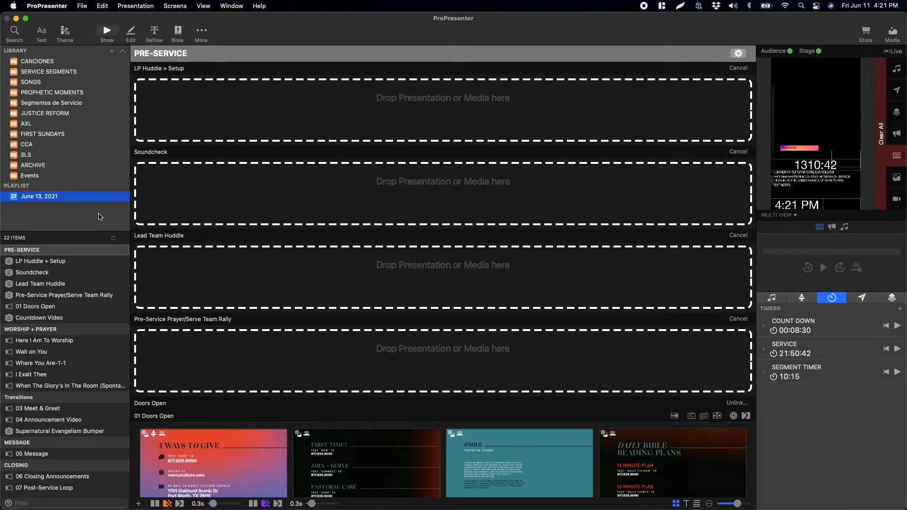
left_click(70, 364)
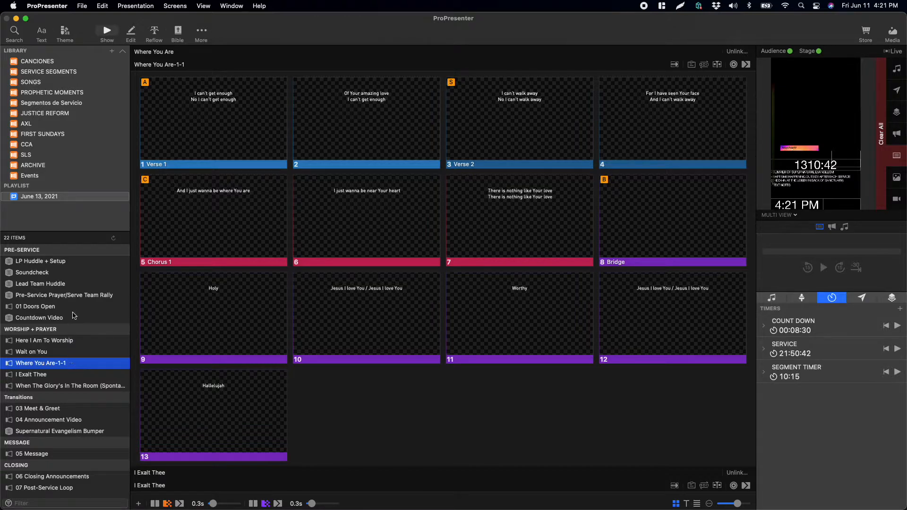
left_click(45, 198)
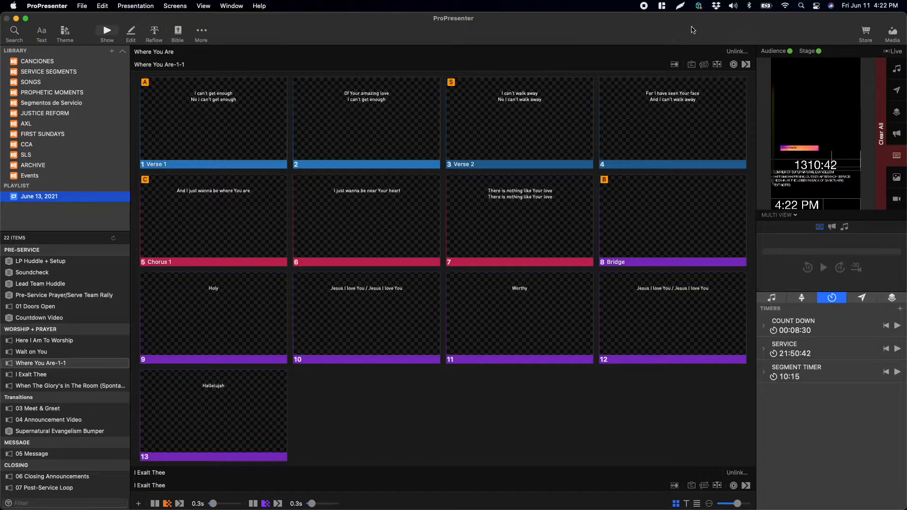
Narrow the ProPresenter window, then switch to Safari and go through the login to Planning Center Services
left_click_drag(904, 18, 590, 22)
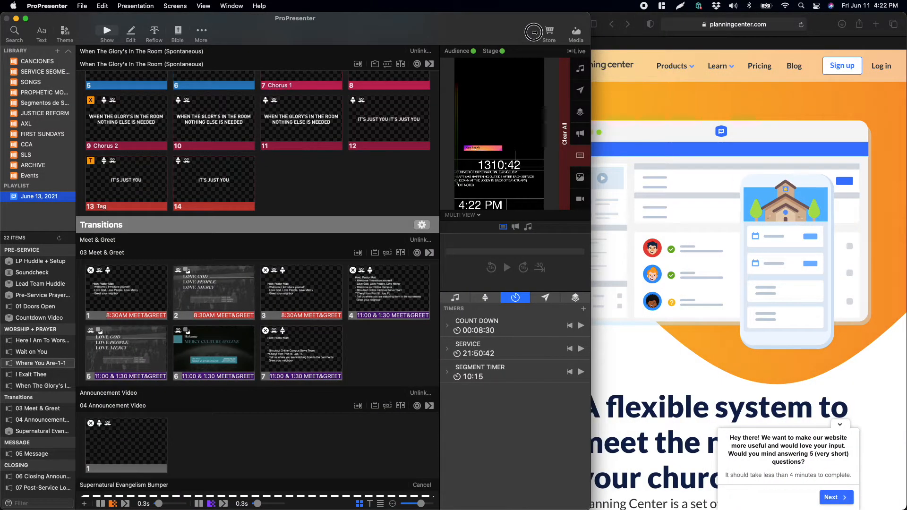
left_click(611, 19)
left_click(880, 66)
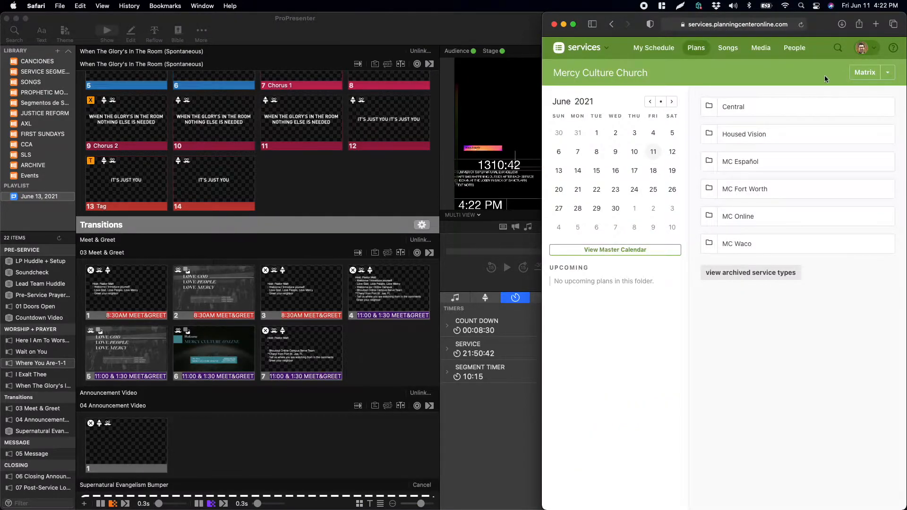
Open the June 13, 2021 Worship & Production MCFW plan under MC Fort Worth and Sunday MCFW
mouse_move(696, 51)
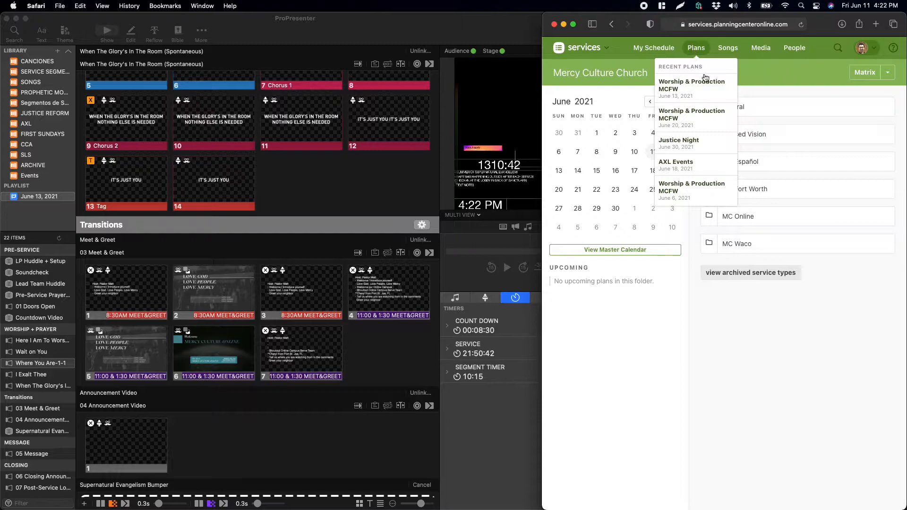
left_click(762, 193)
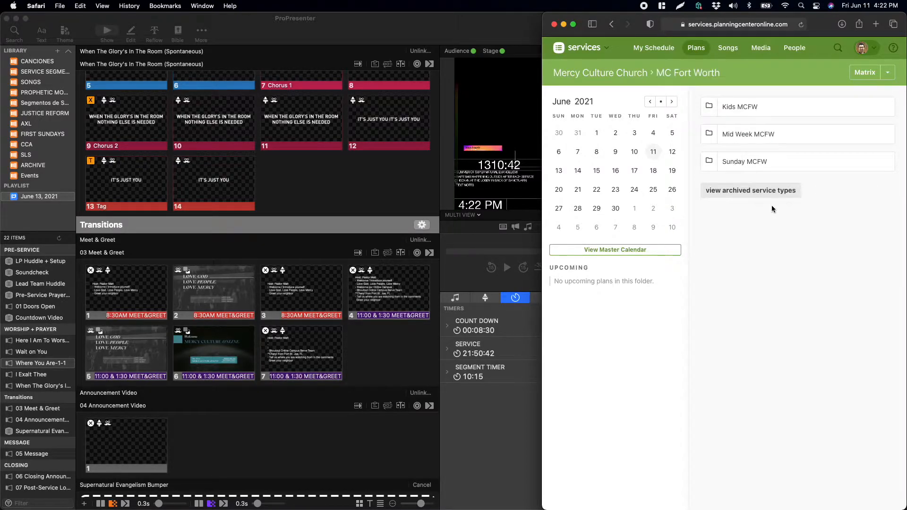
left_click(745, 166)
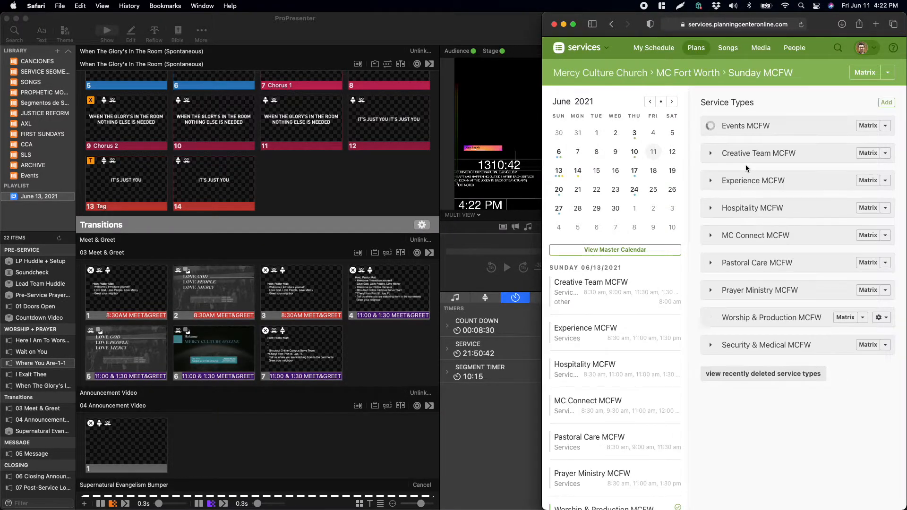
left_click(713, 132)
scroll(757, 197, "down", 2)
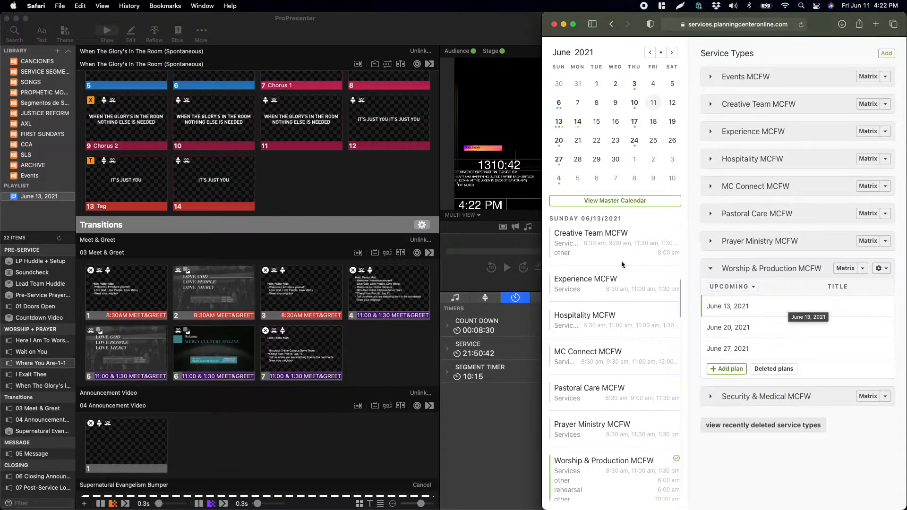
left_click(726, 312)
Examine the plan's order of service across the Pre-Service, Worship + Prayer, Transitions and Message sections
scroll(785, 216, "down", 4)
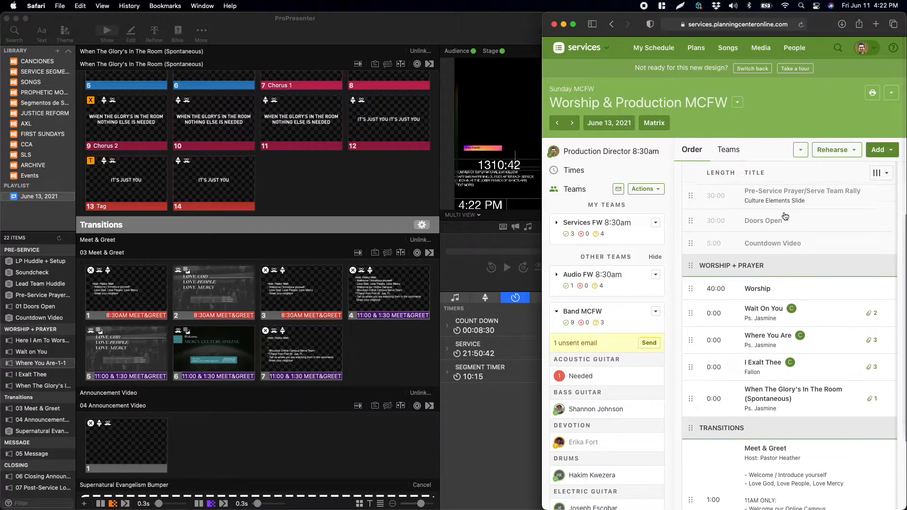
scroll(798, 245, "up", 4)
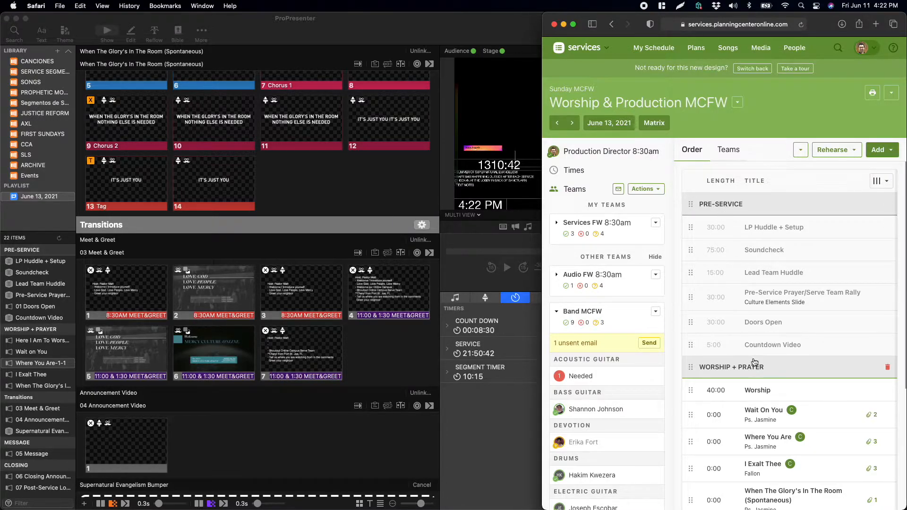
scroll(756, 331, "down", 5)
scroll(768, 339, "down", 5)
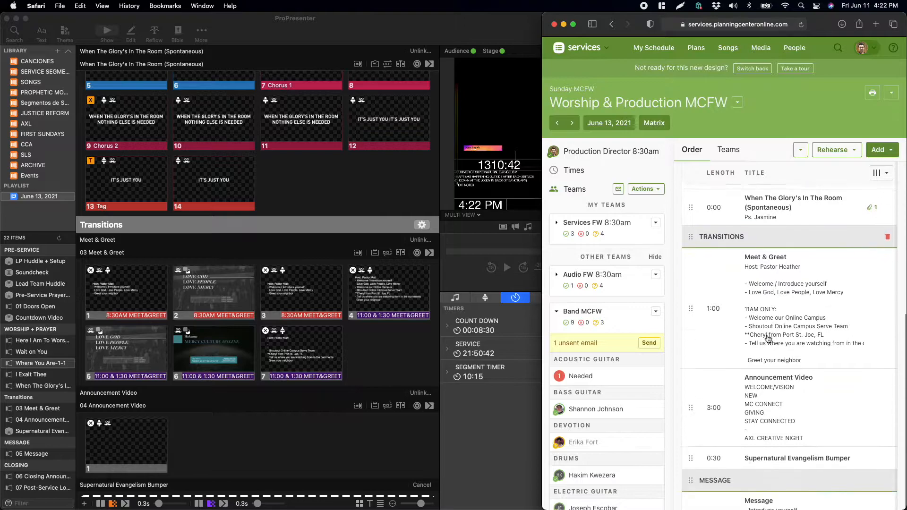
scroll(768, 339, "up", 6)
scroll(768, 339, "up", 2)
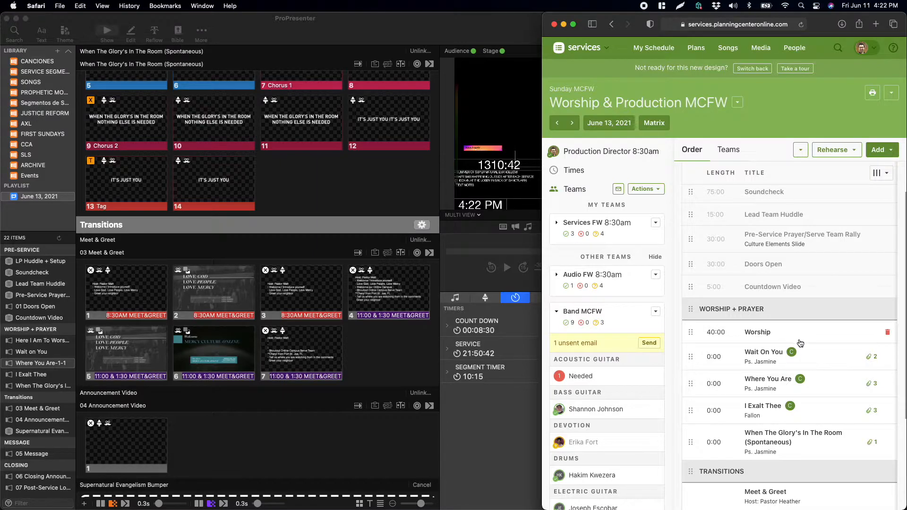
scroll(799, 341, "down", 1)
scroll(799, 341, "down", 2)
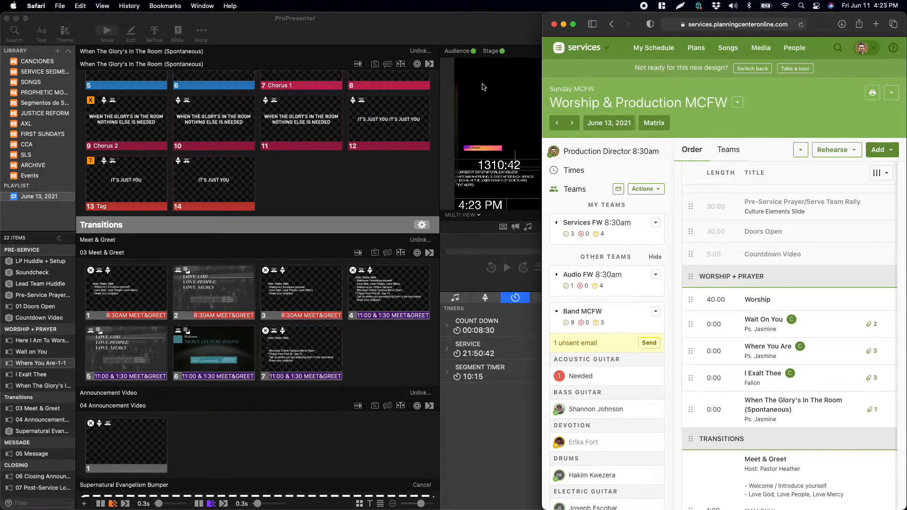
Switch back to ProPresenter at full size and show the 01 Doors Open presentation linked in the June 13, 2021 playlist
double_click(390, 21)
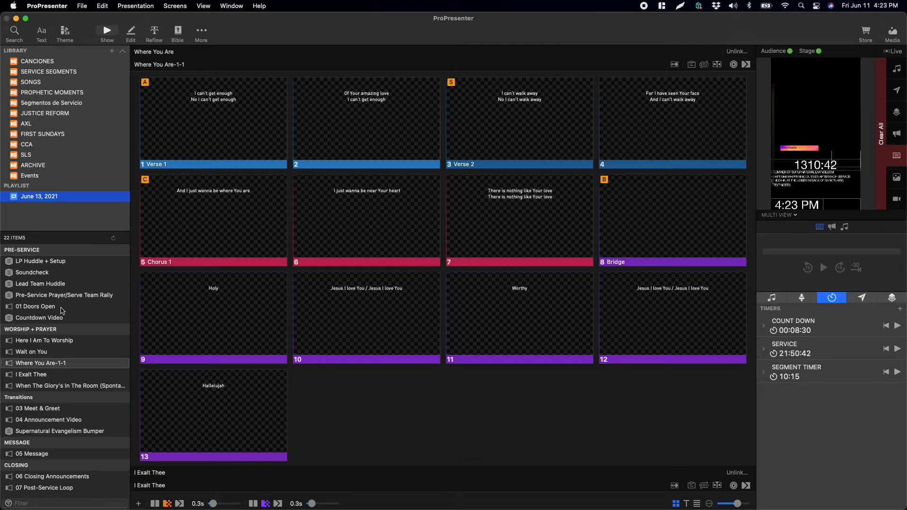
left_click(36, 306)
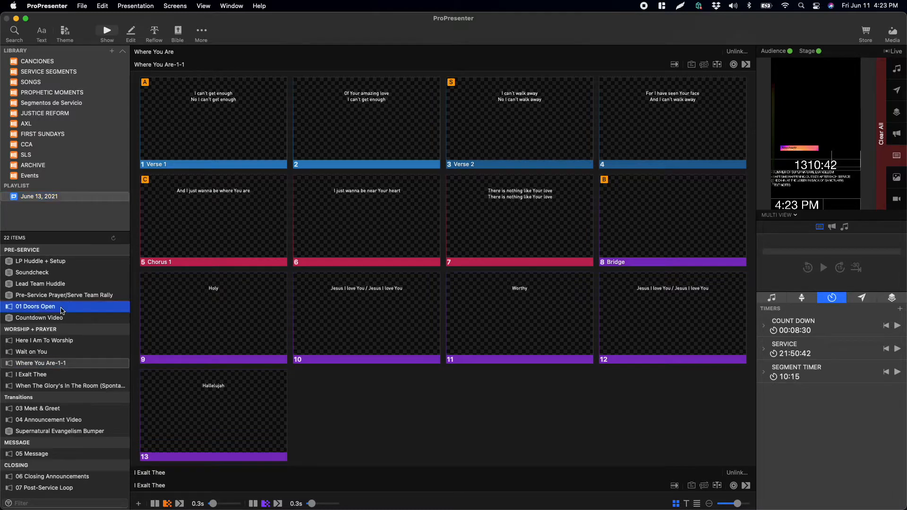
scroll(172, 176, "up", 2)
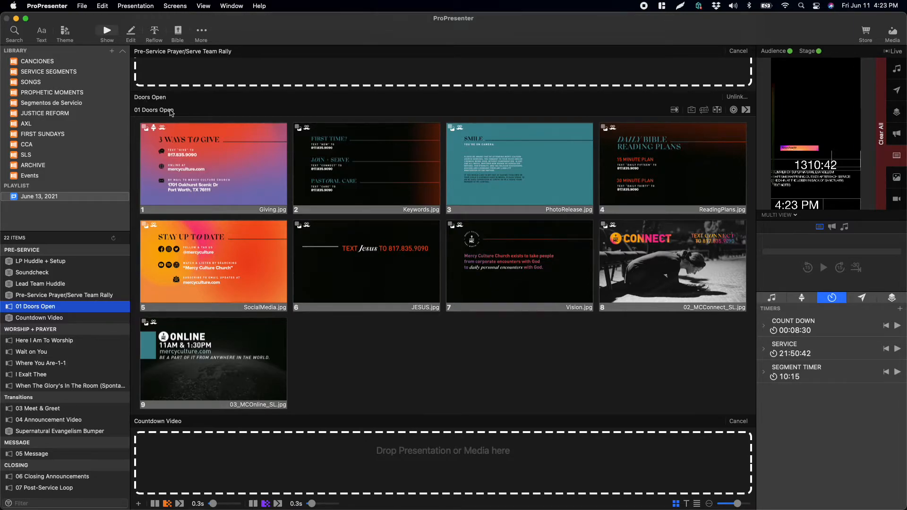
View the original 01 Doors Open presentation in the SERVICE SEGMENTS library and return to the June 13, 2021 playlist
left_click(47, 73)
left_click(48, 251)
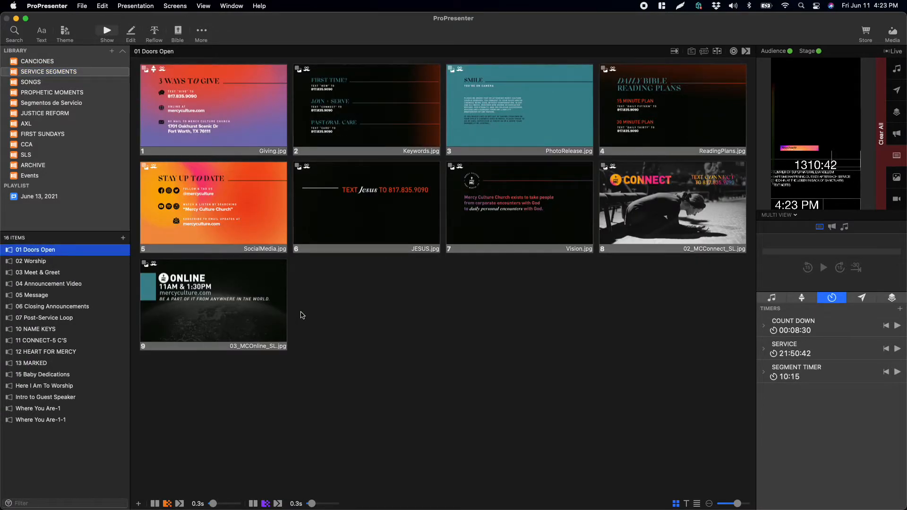
left_click(47, 198)
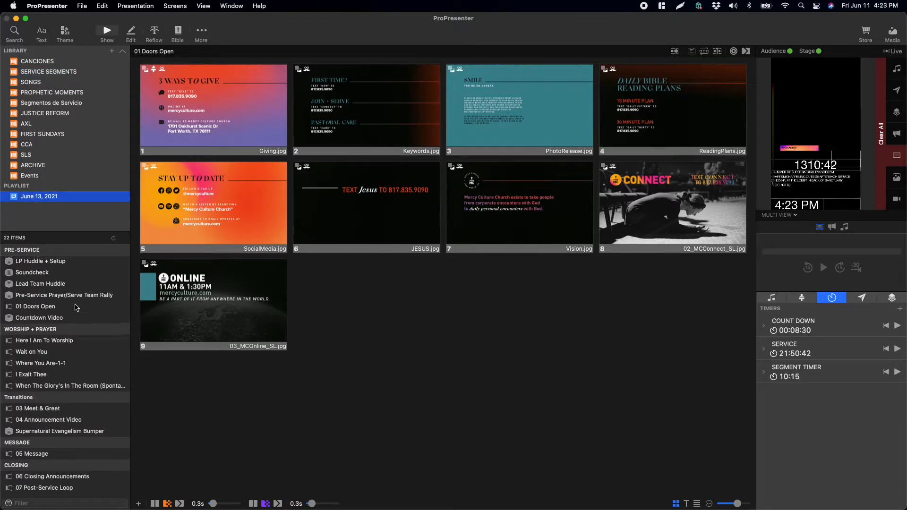
Look through the playlist's pre-service items from LP Huddle + Setup to the Countdown Video placeholder
left_click(71, 262)
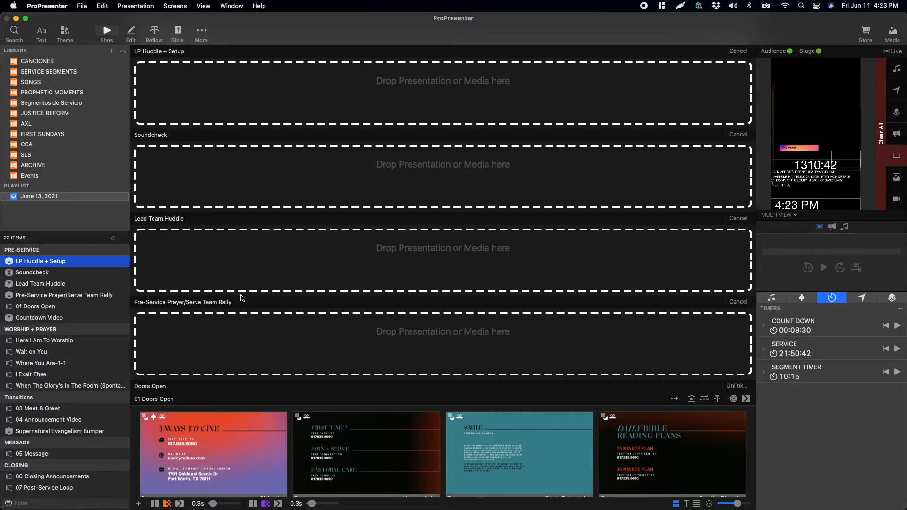
scroll(213, 263, "down", 5)
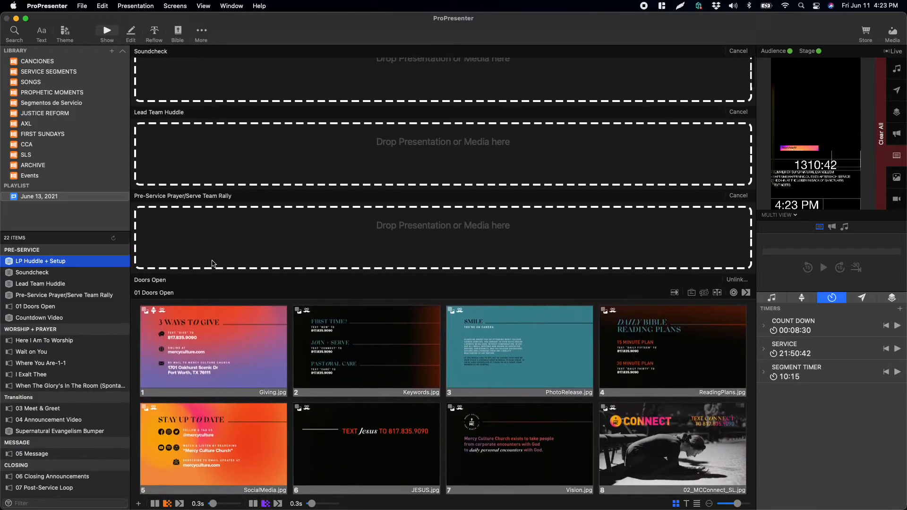
scroll(302, 279, "down", 4)
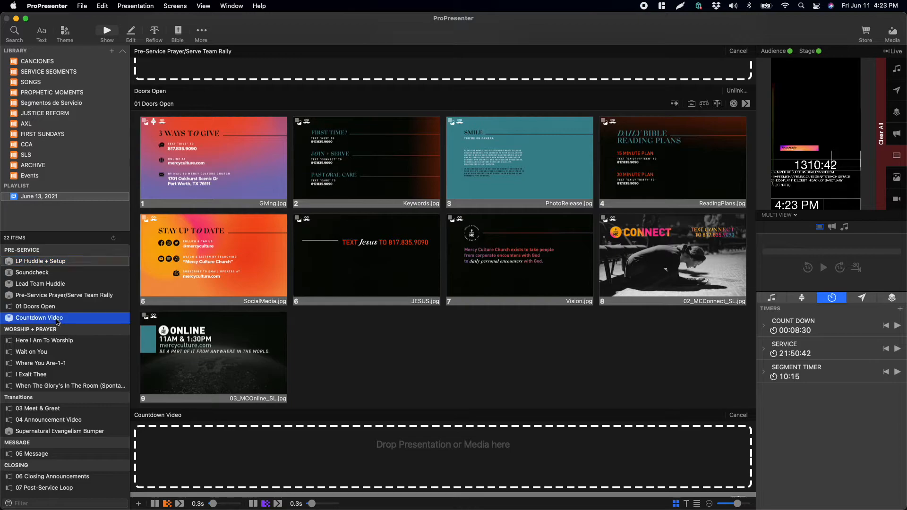
left_click(59, 318)
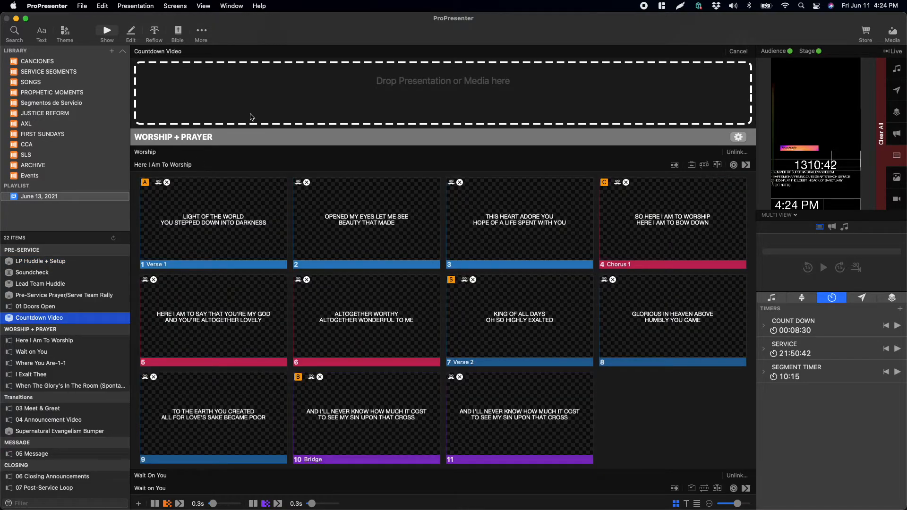
Unlink the Here I Am To Worship presentation from the plan's Worship item and view the neighbouring Wait On You item
scroll(243, 224, "down", 2)
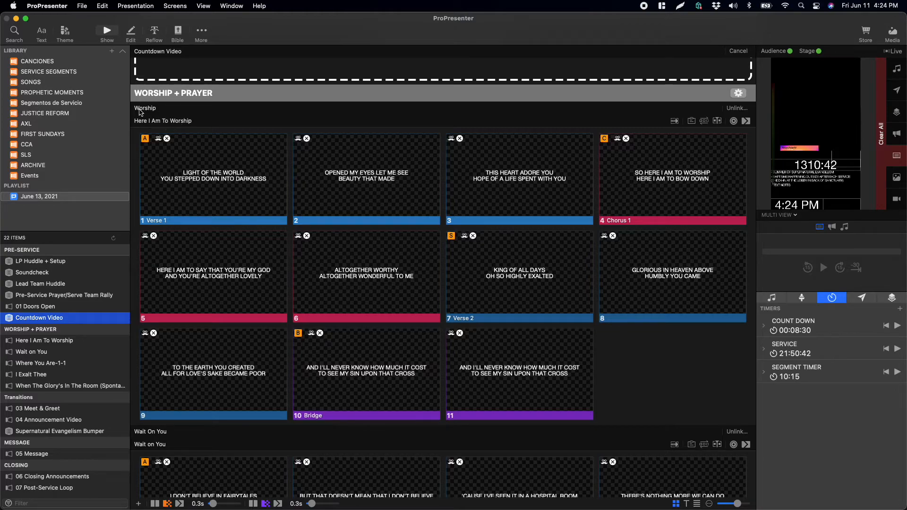
left_click(735, 111)
left_click(736, 109)
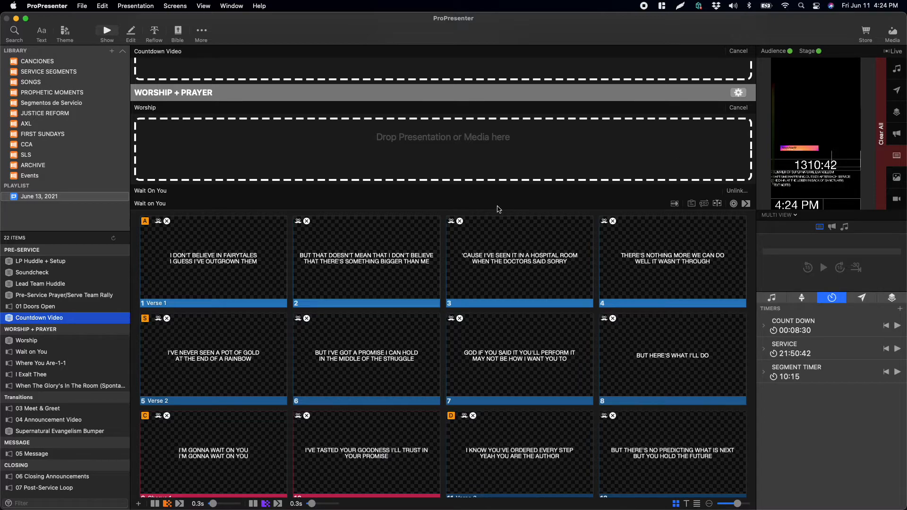
scroll(498, 209, "down", 3)
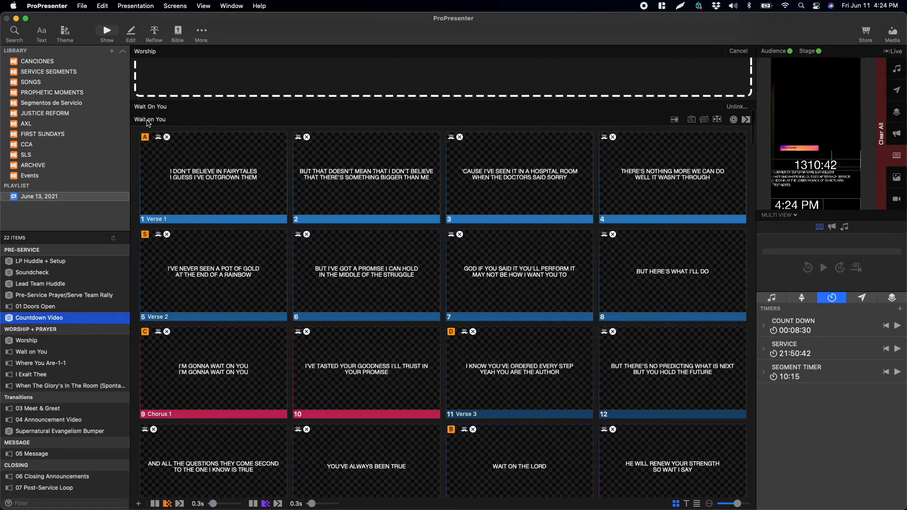
Look through the playlist's linked worship songs and Transitions items, from Wait On You to the 05 Message presentation
scroll(206, 325, "down", 20)
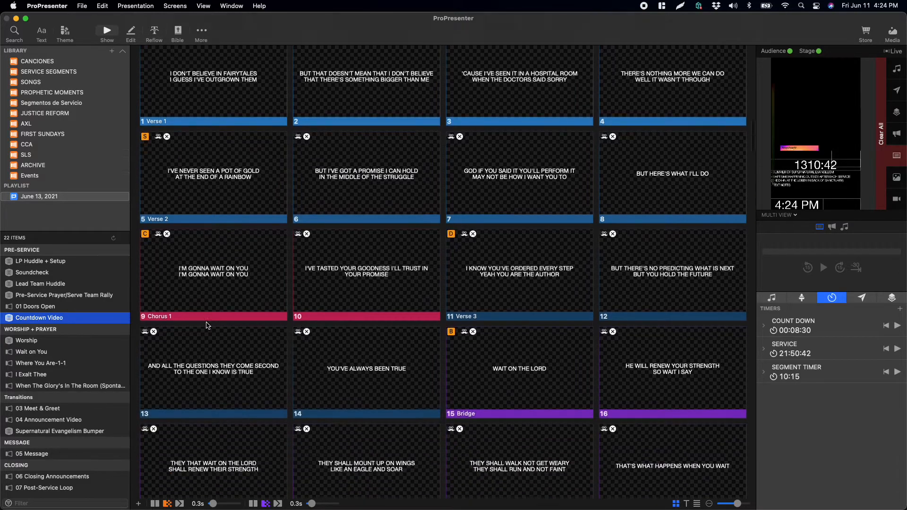
scroll(207, 325, "down", 20)
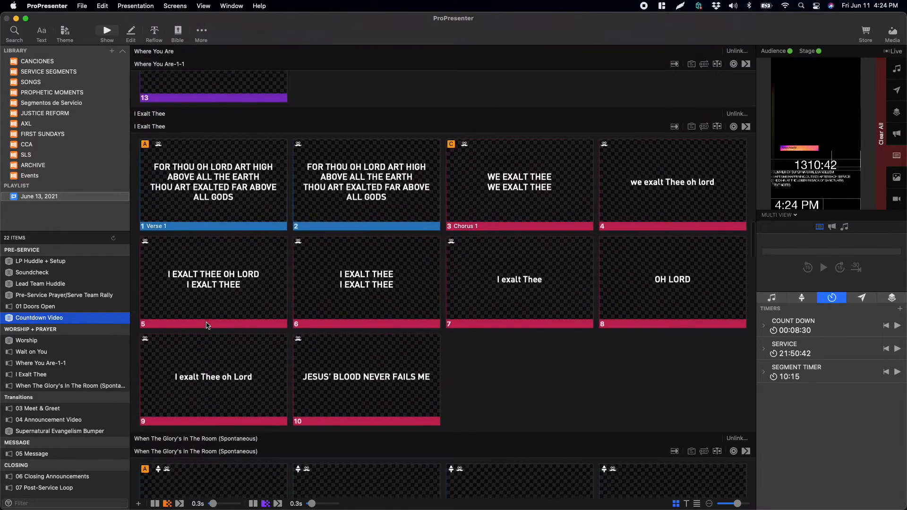
scroll(206, 324, "down", 15)
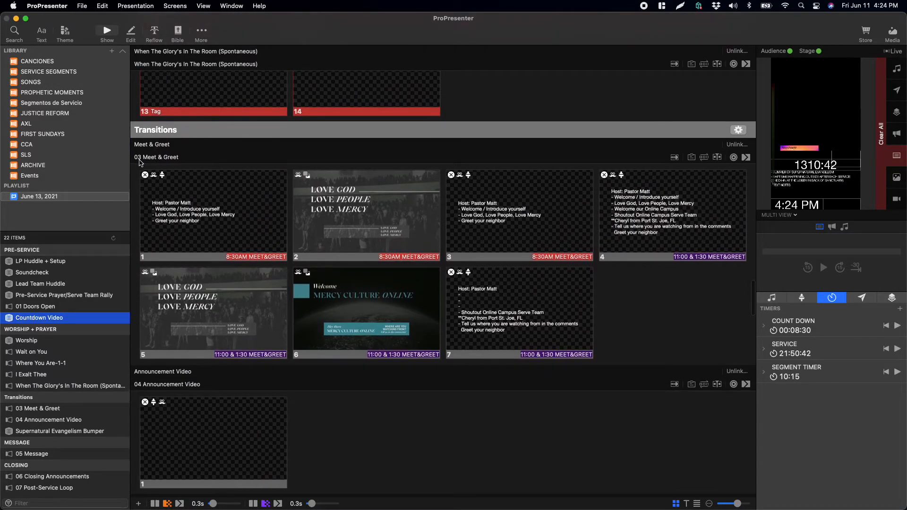
scroll(148, 164, "down", 3)
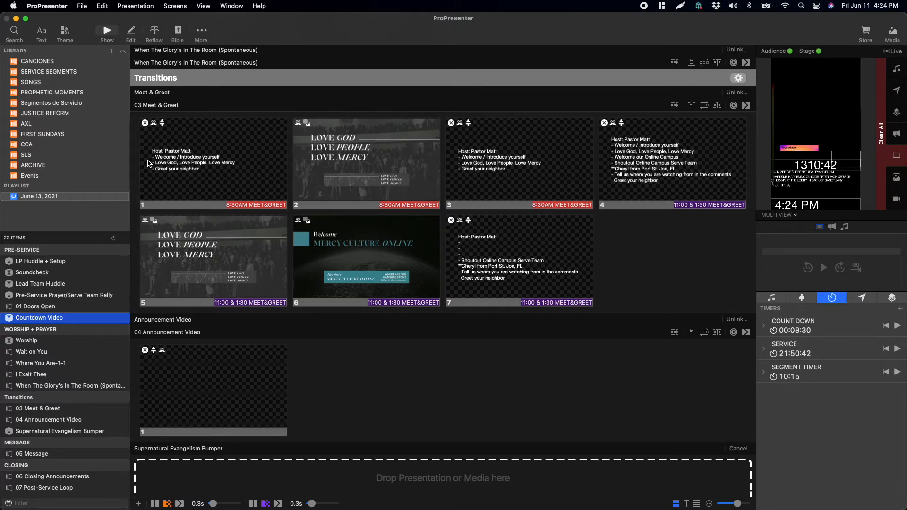
scroll(312, 213, "down", 5)
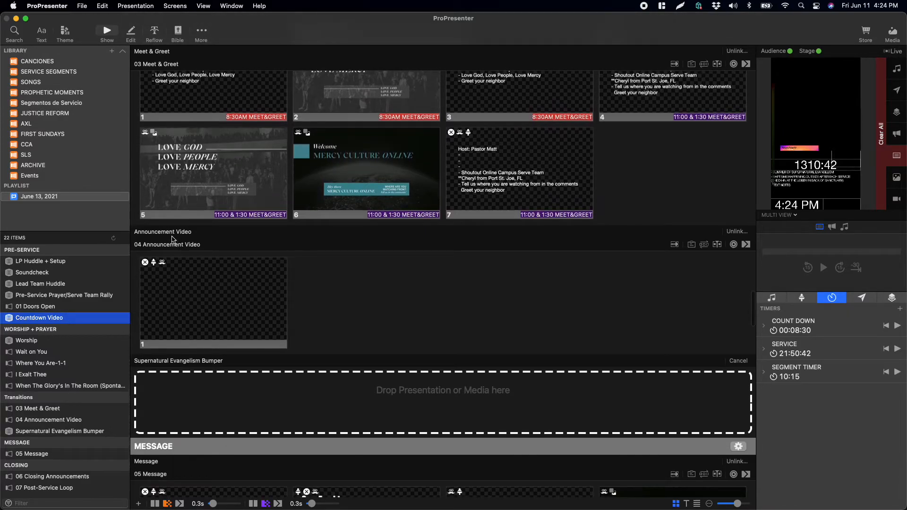
scroll(305, 266, "down", 3)
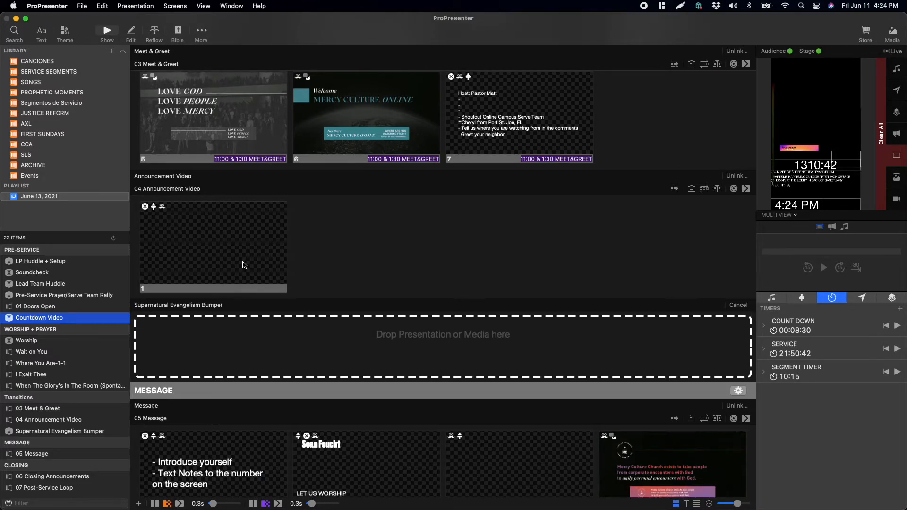
scroll(244, 264, "down", 10)
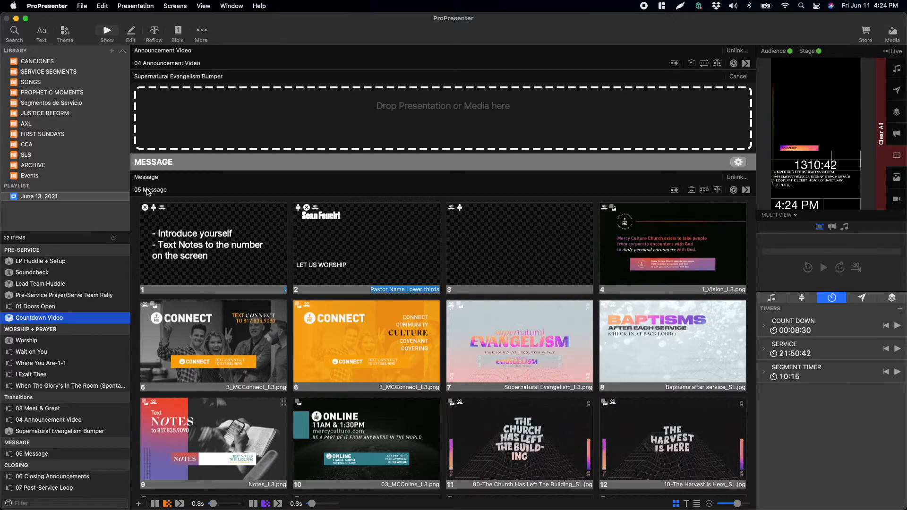
View the original service presentations in the SERVICE SEGMENTS library and return to the June 13, 2021 playlist
left_click(72, 103)
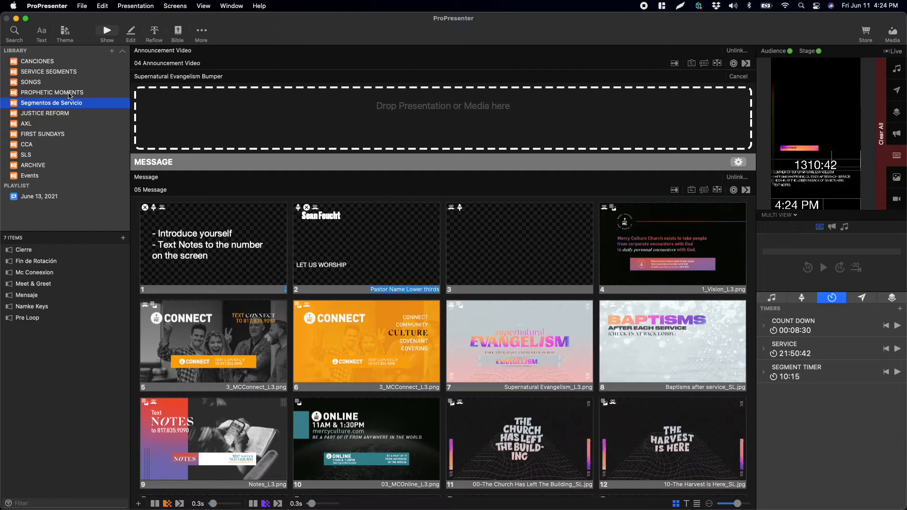
left_click(69, 74)
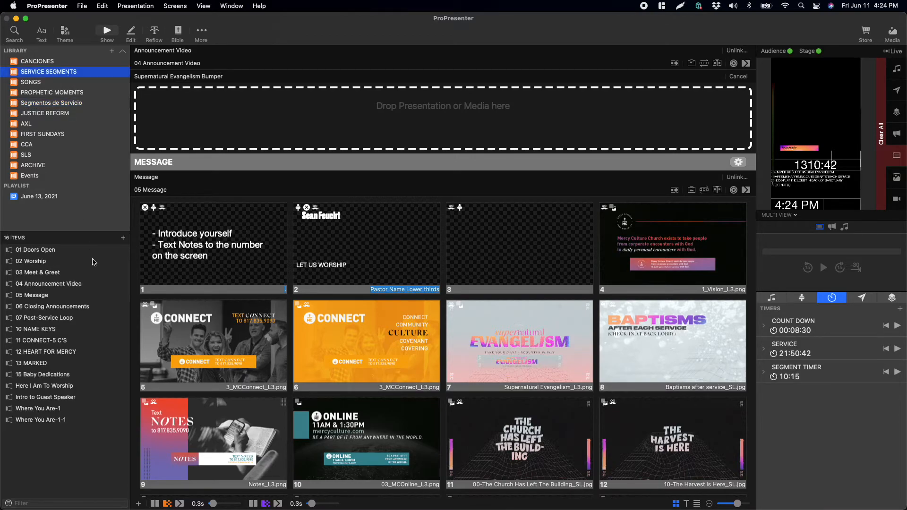
scroll(209, 222, "down", 3)
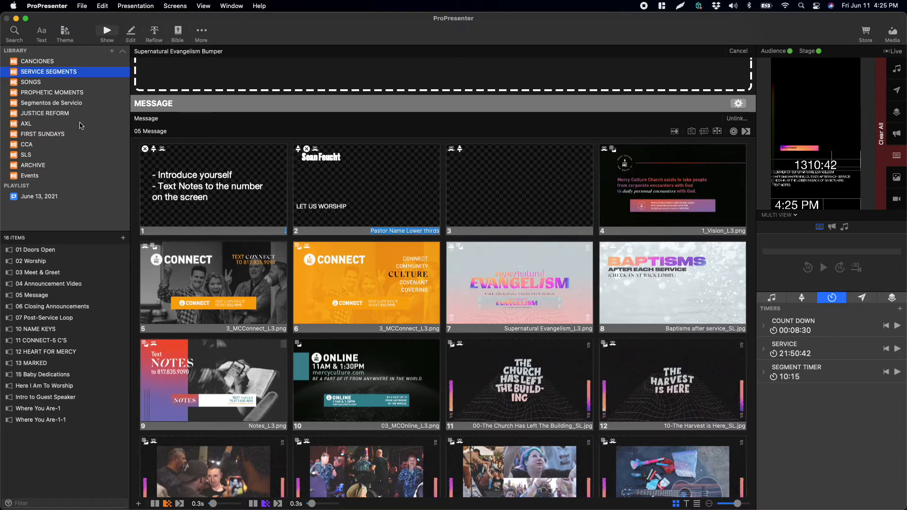
left_click(54, 196)
Look through the 05 Message, 06 Closing Announcements and 07 Post-Service Loop slides, and return to the end of 05 Message
scroll(189, 245, "down", 5)
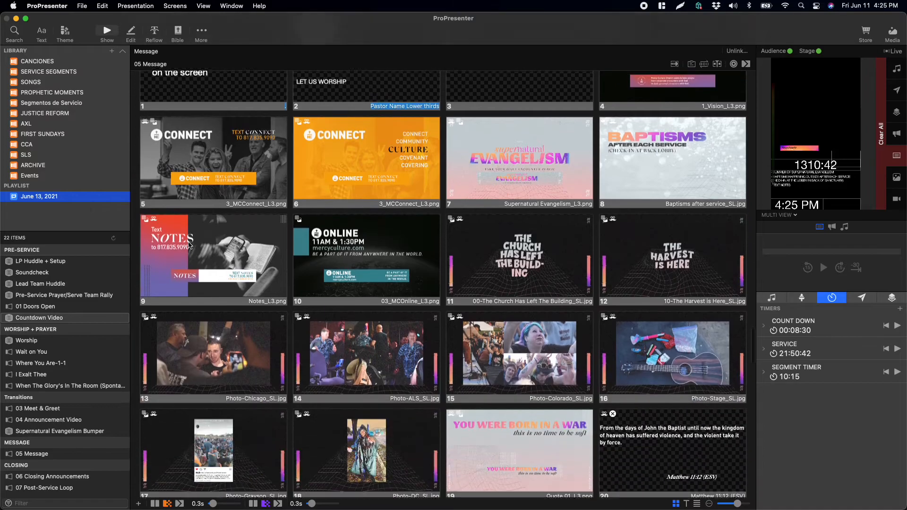
scroll(188, 245, "down", 15)
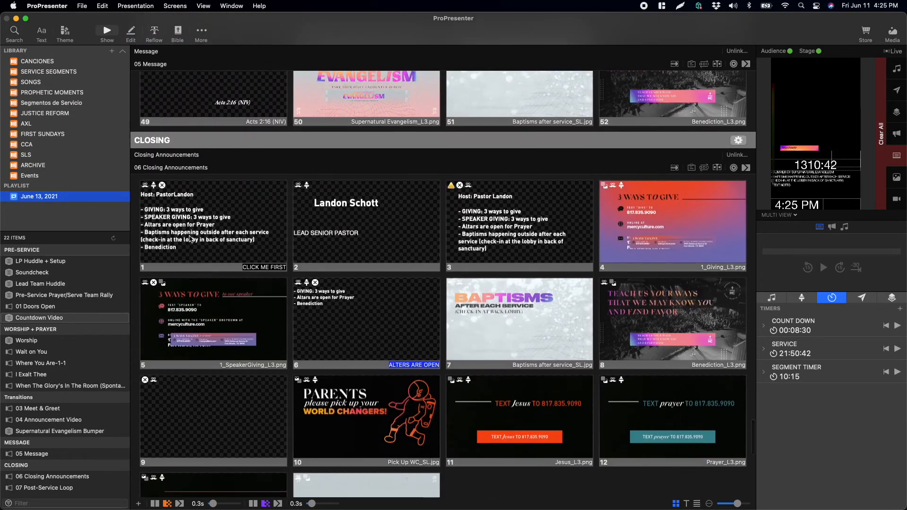
scroll(221, 280, "down", 2)
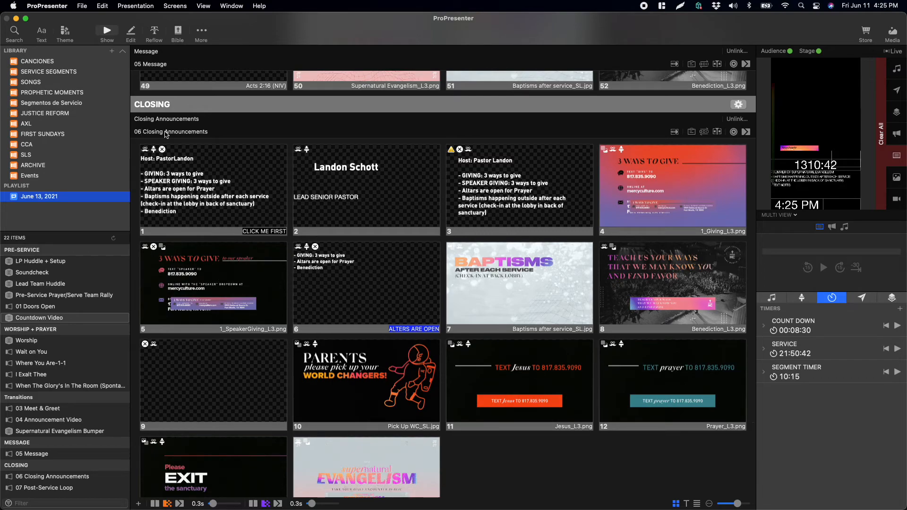
scroll(240, 234, "down", 10)
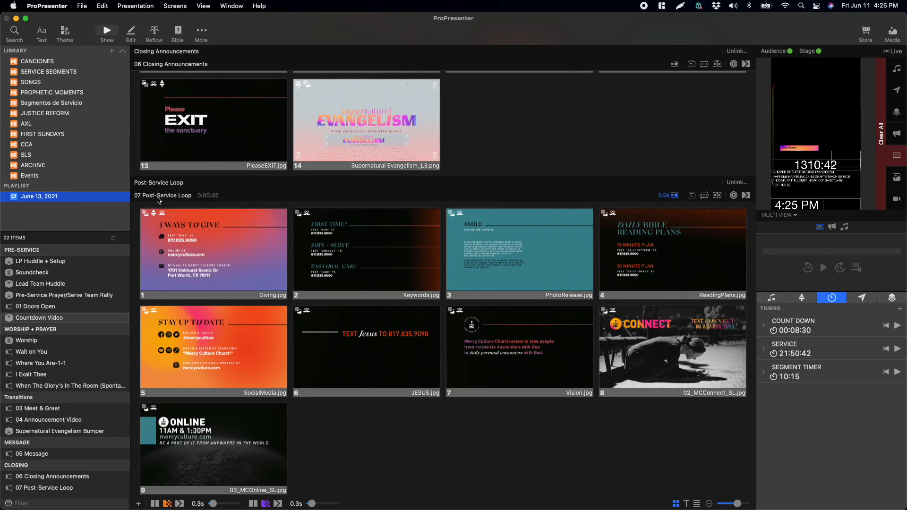
scroll(245, 163, "up", 10)
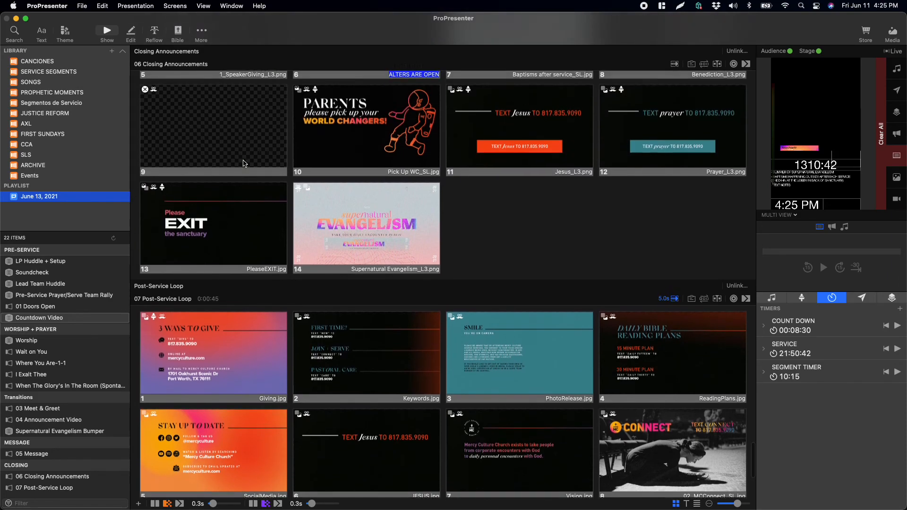
scroll(245, 163, "up", 1)
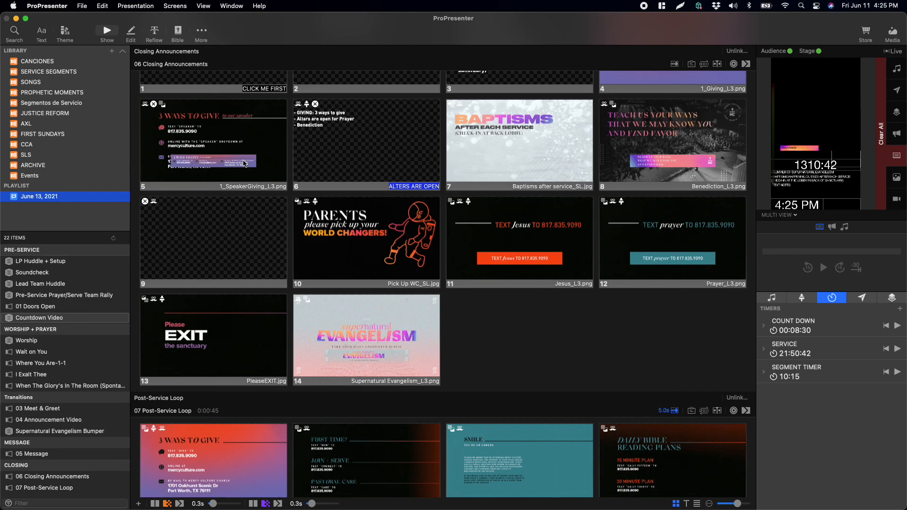
scroll(245, 164, "up", 15)
scroll(245, 163, "up", 10)
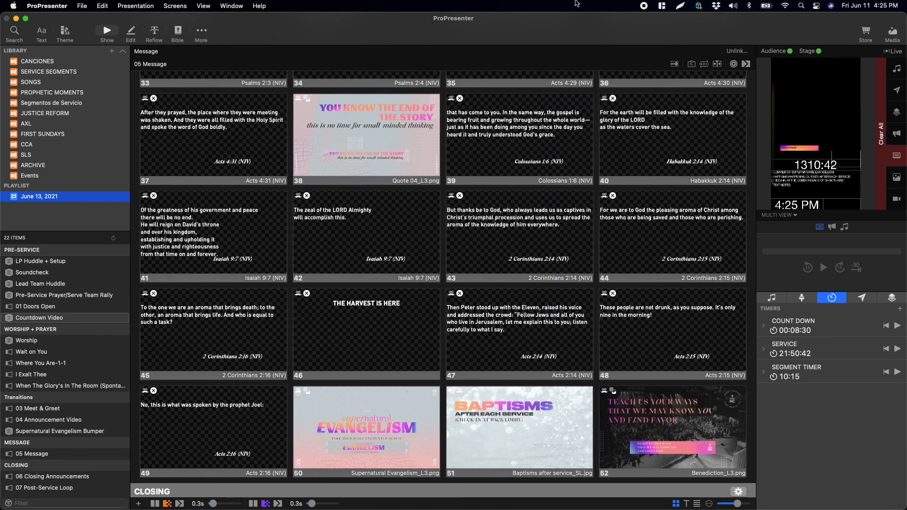